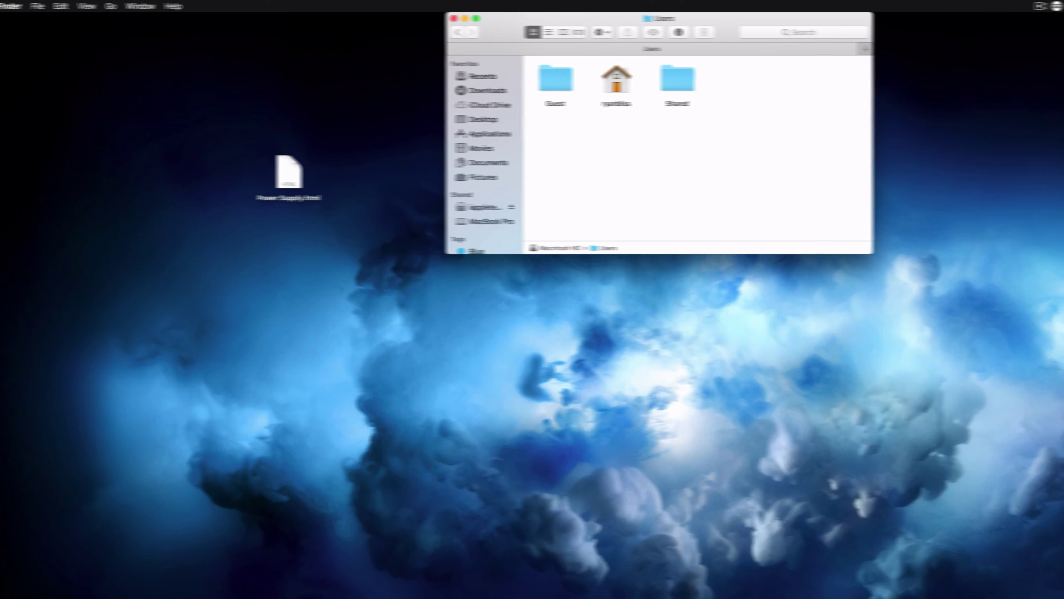
- Open the Apple menu and close it again without logging out
click(15, 6)
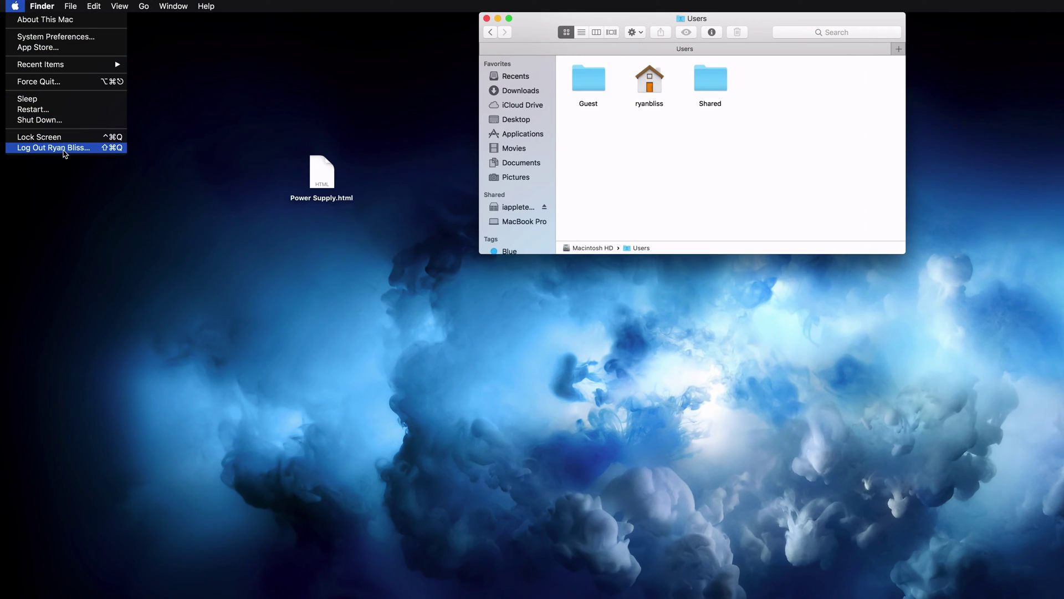
click(628, 161)
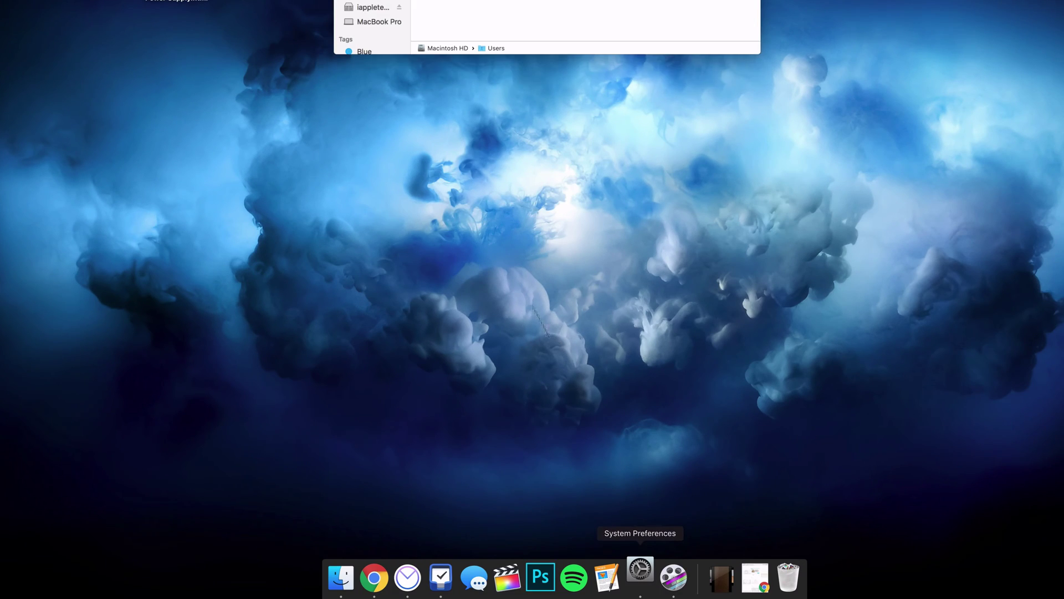
- Open Users & Groups and unlock it with the administrator password
click(640, 571)
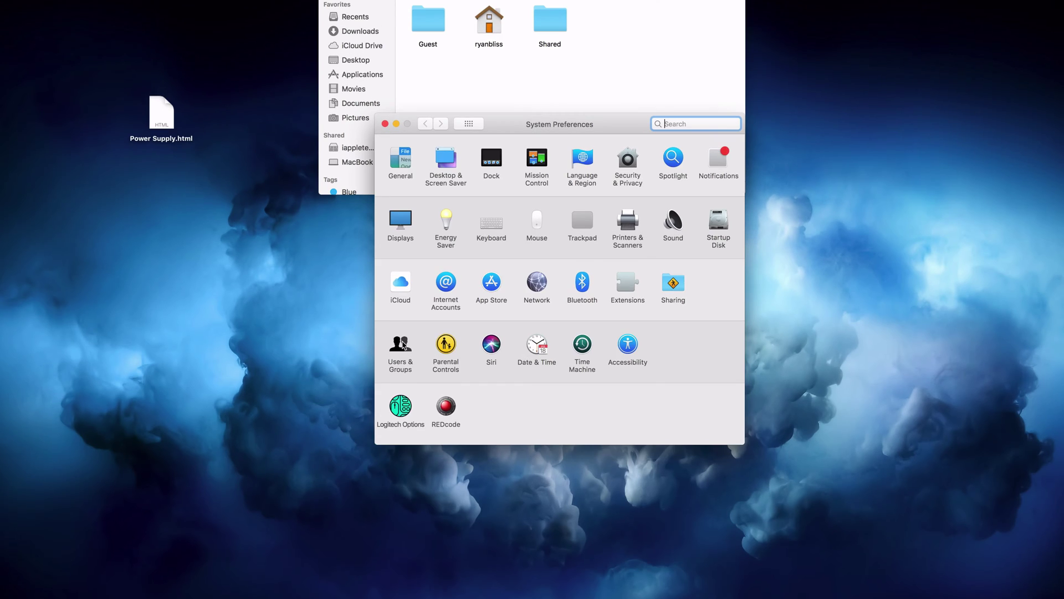
click(401, 345)
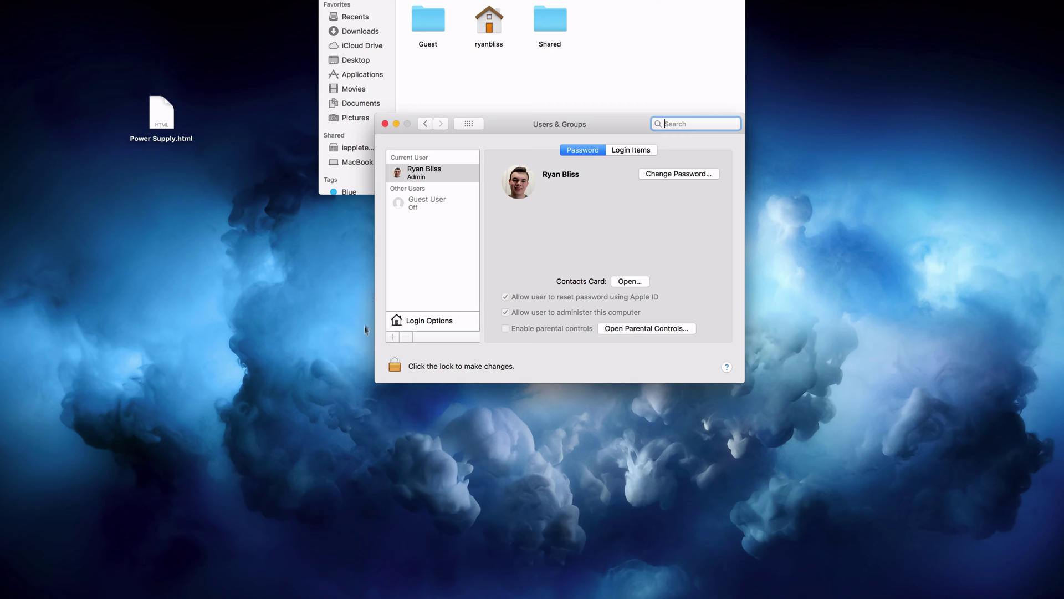
click(399, 368)
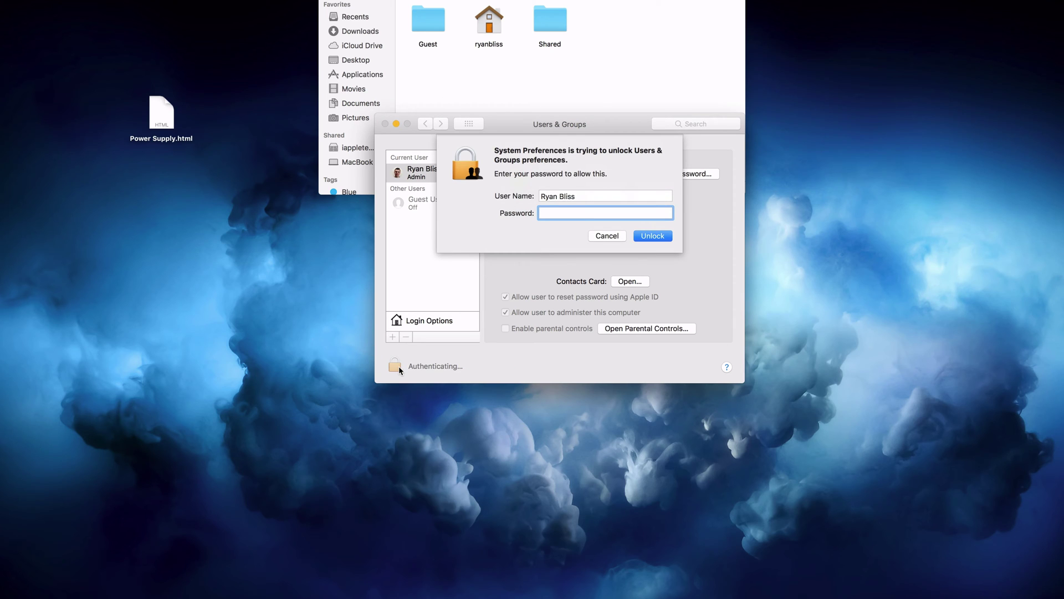
text(********)
key(Return)
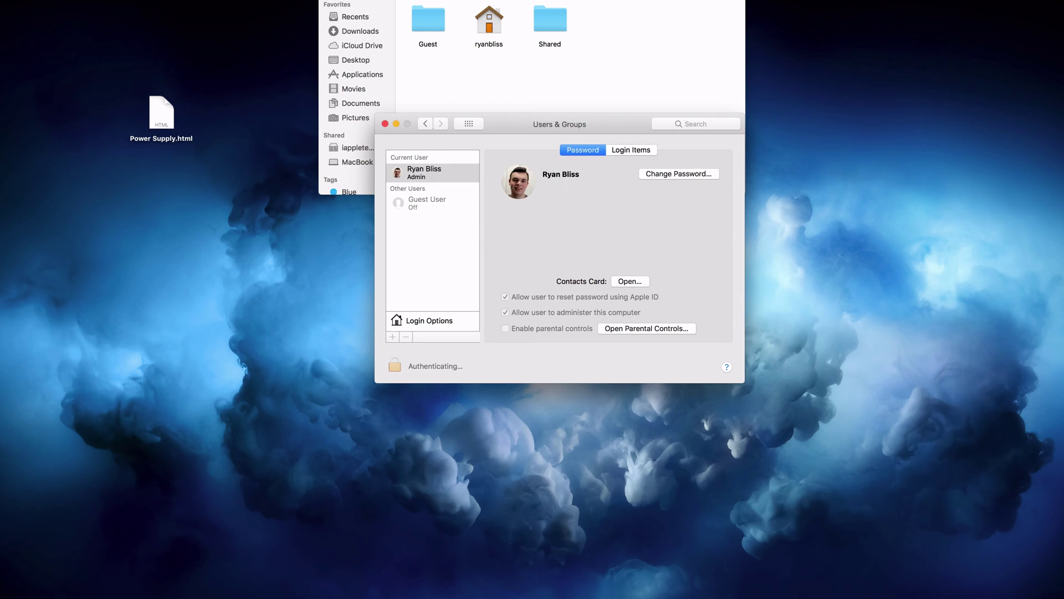
right_click(436, 176)
click(438, 179)
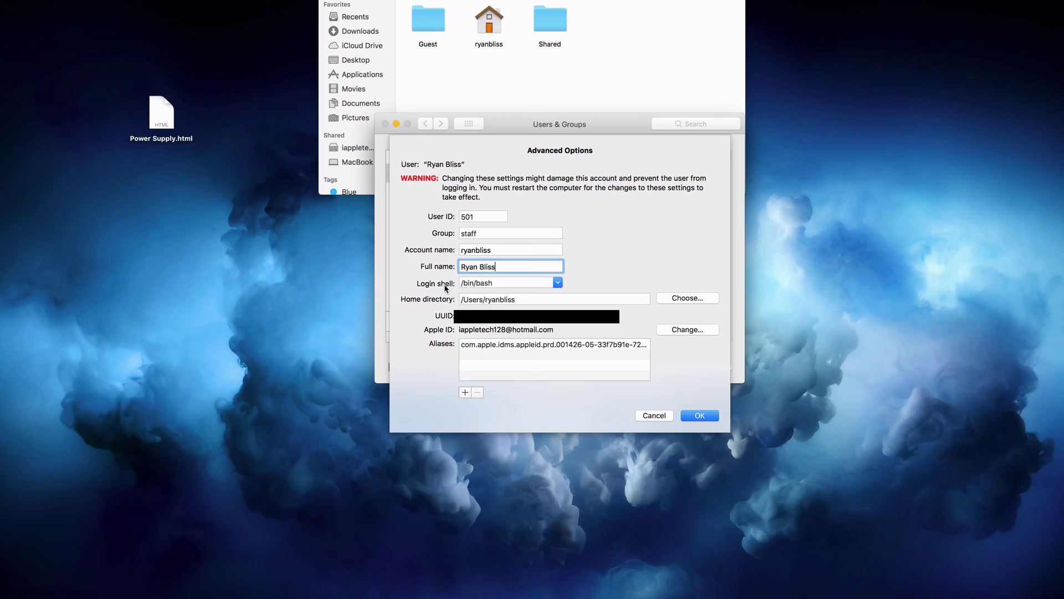
click(654, 415)
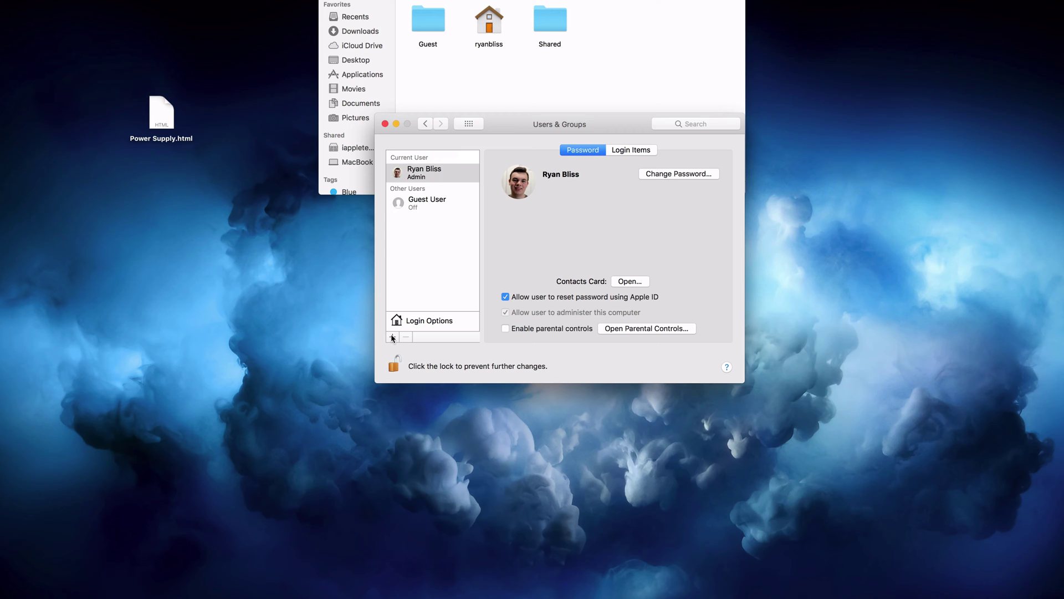
- Start a new account with full name Test and enter and verify its password
click(393, 337)
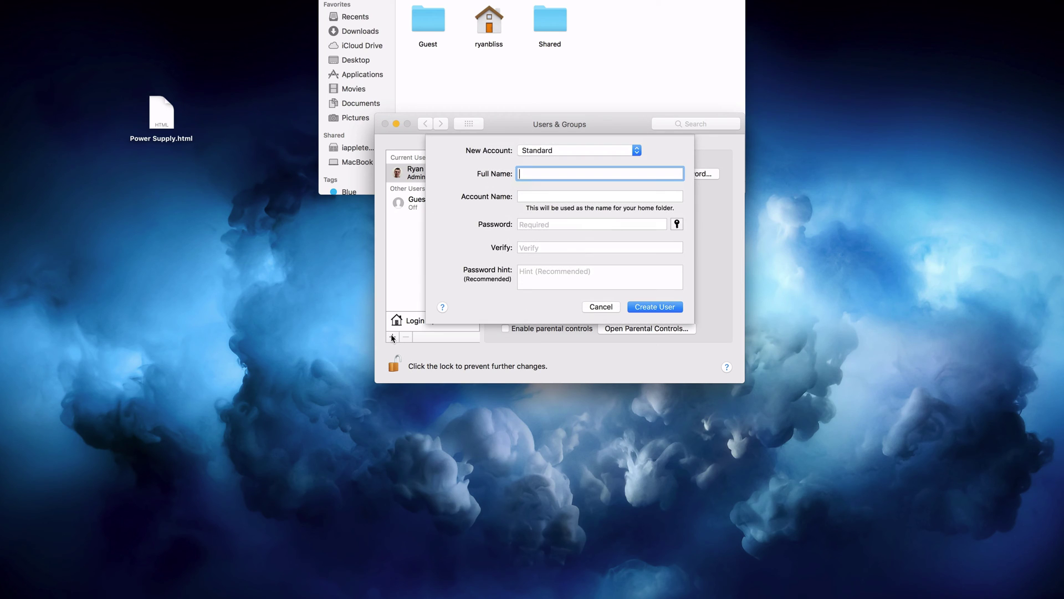
text(Test)
key(Tab)
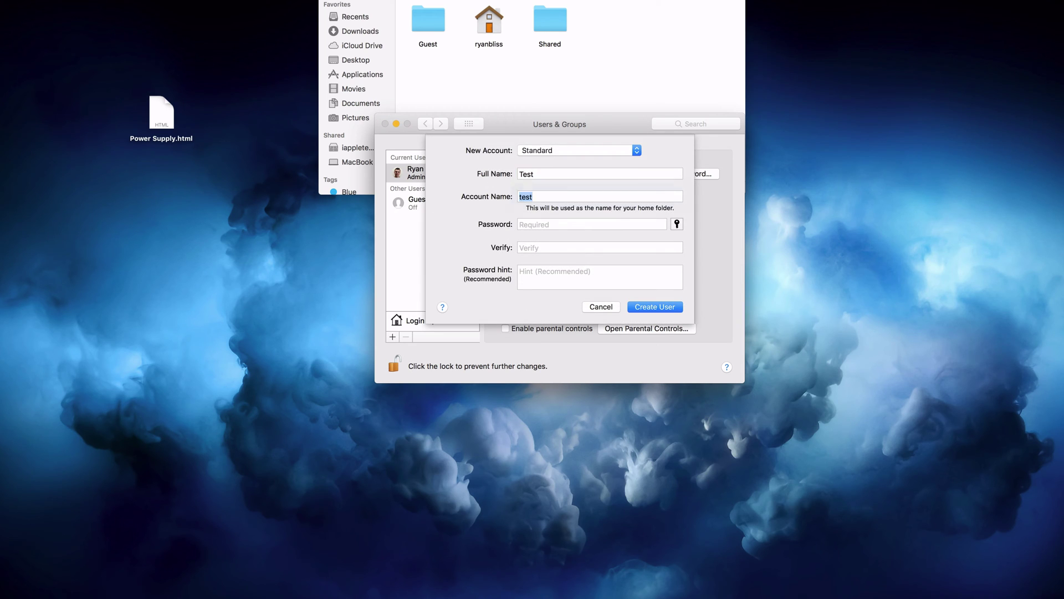
key(Tab)
text(12345)
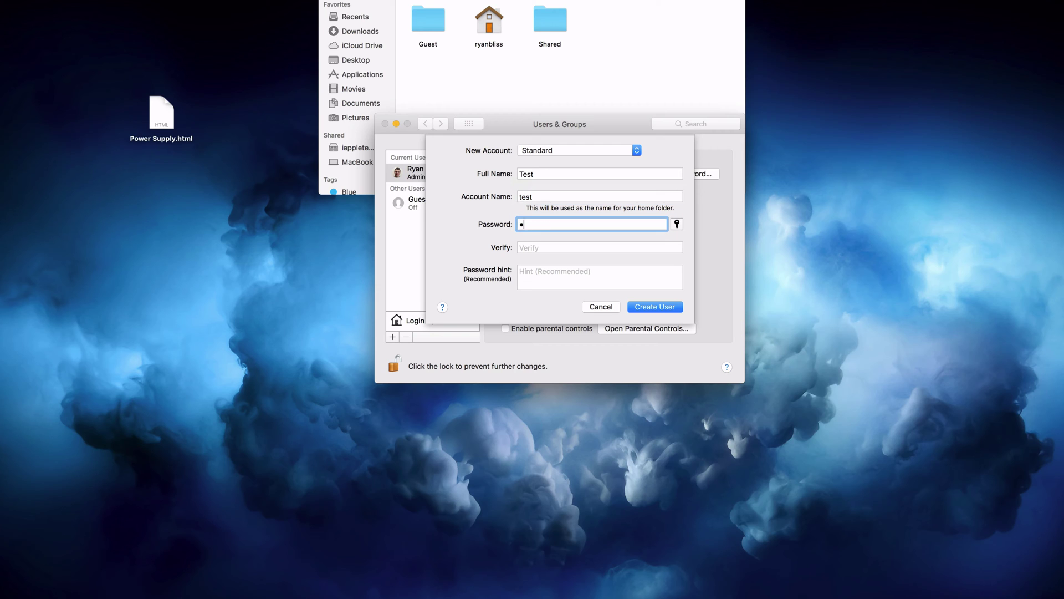
text(12345)
key(BackSpace)
key(BackSpace)
key(BackSpace)
key(BackSpace)
key(BackSpace)
text(6)
key(Tab)
text(1234567)
- Set the account type to Administrator, re-enter the password, and create the Test user
click(539, 150)
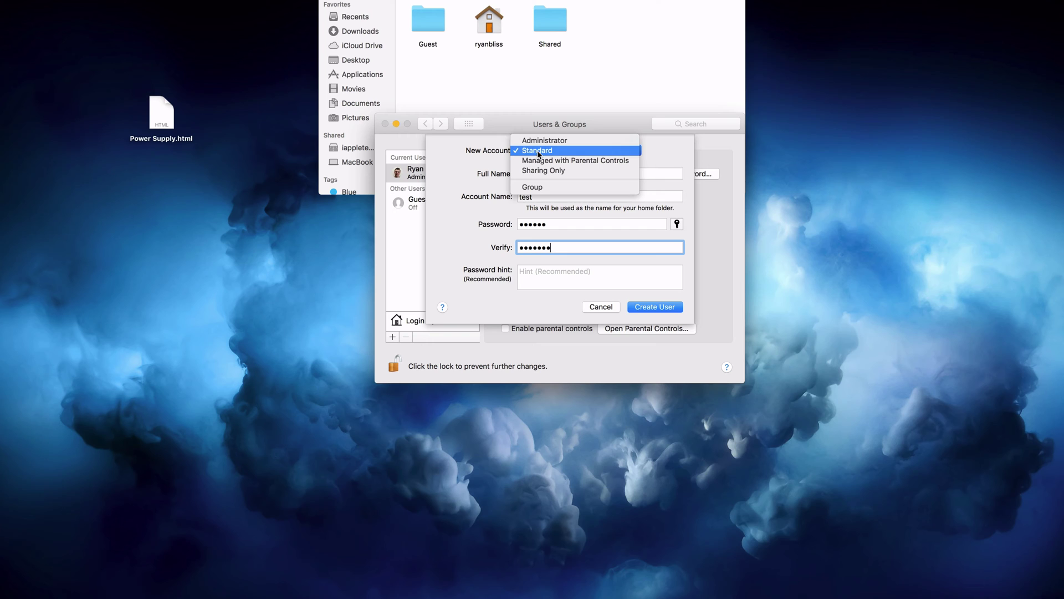
click(539, 142)
click(652, 307)
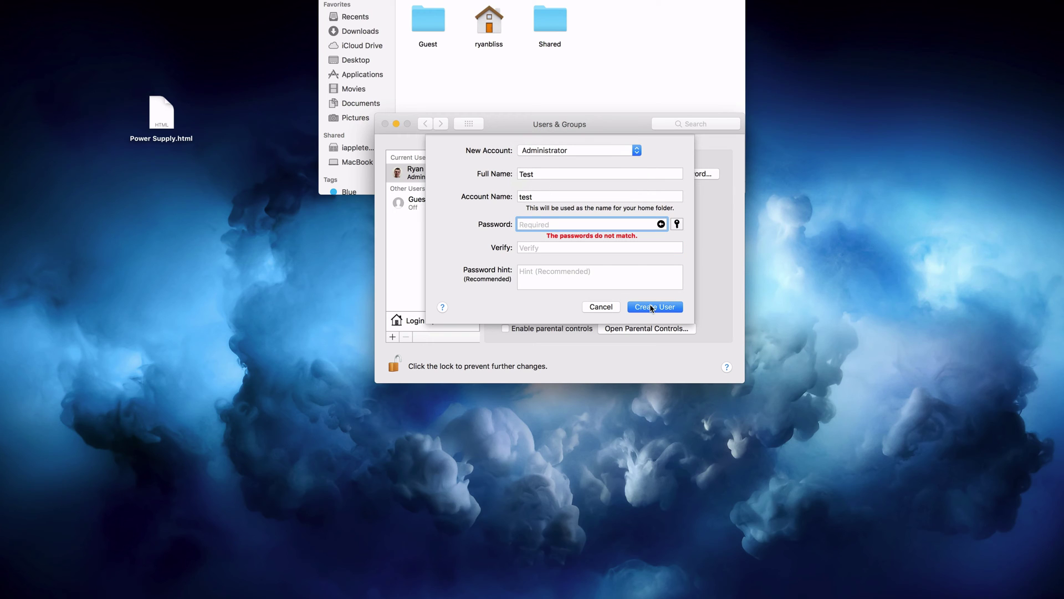
text(1234567)
key(Tab)
text(1234)
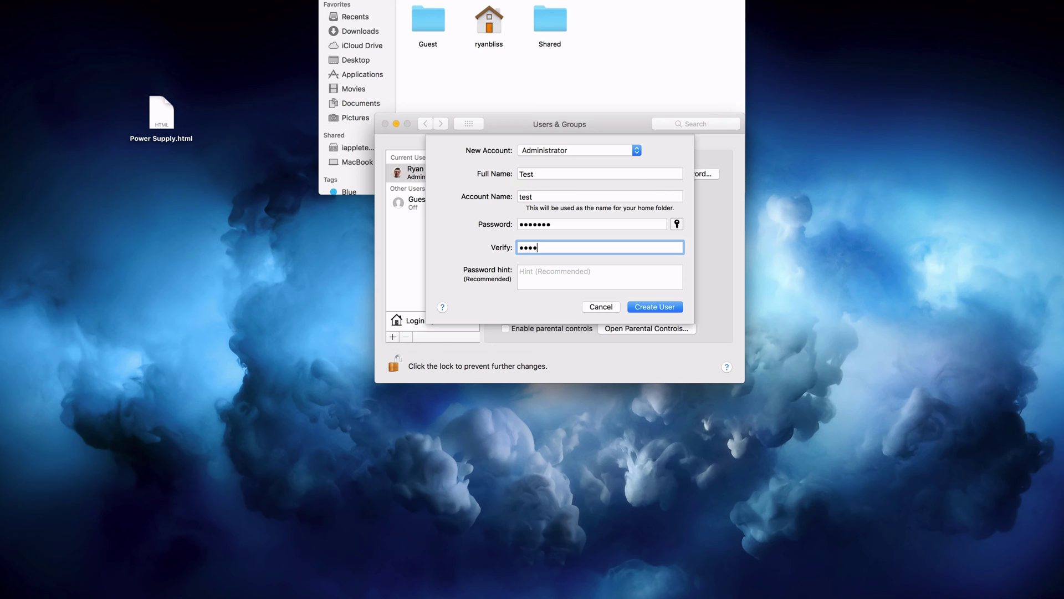
text(567)
click(662, 308)
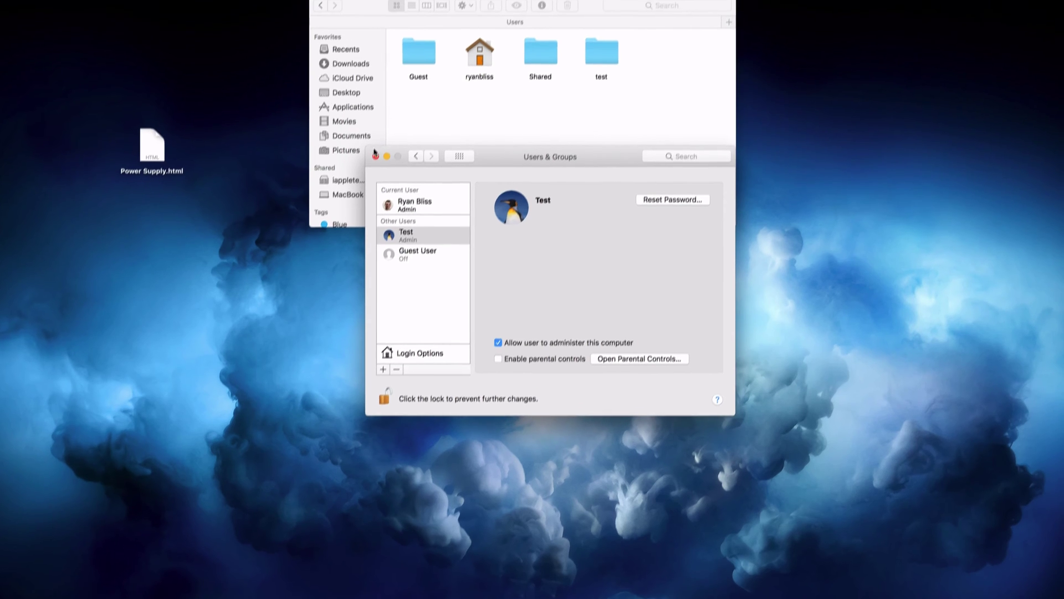
- Close System Preferences and the Users window, then reopen Users & Groups
click(385, 123)
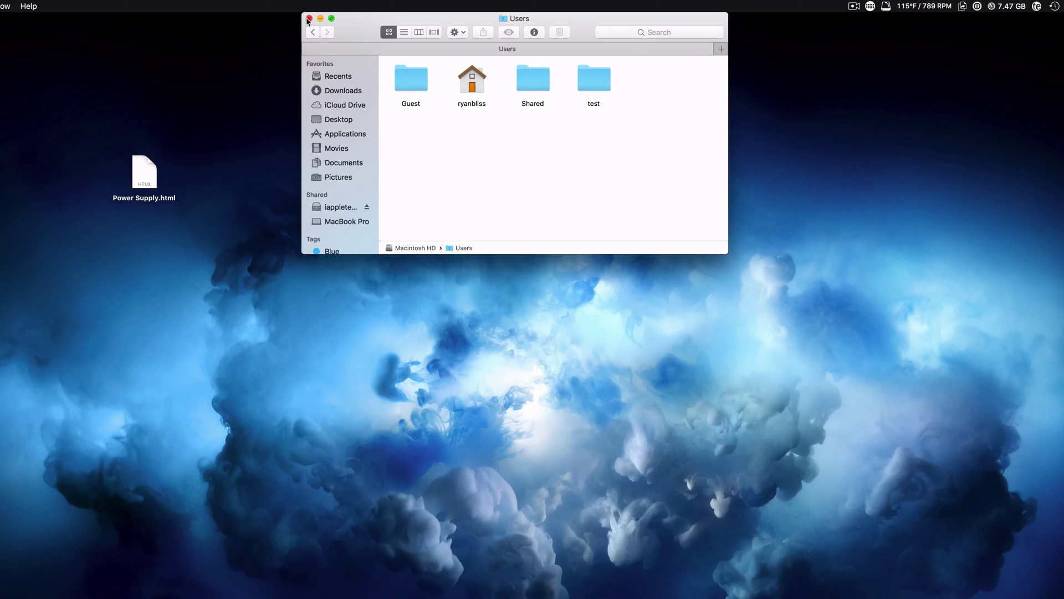
key(super+w)
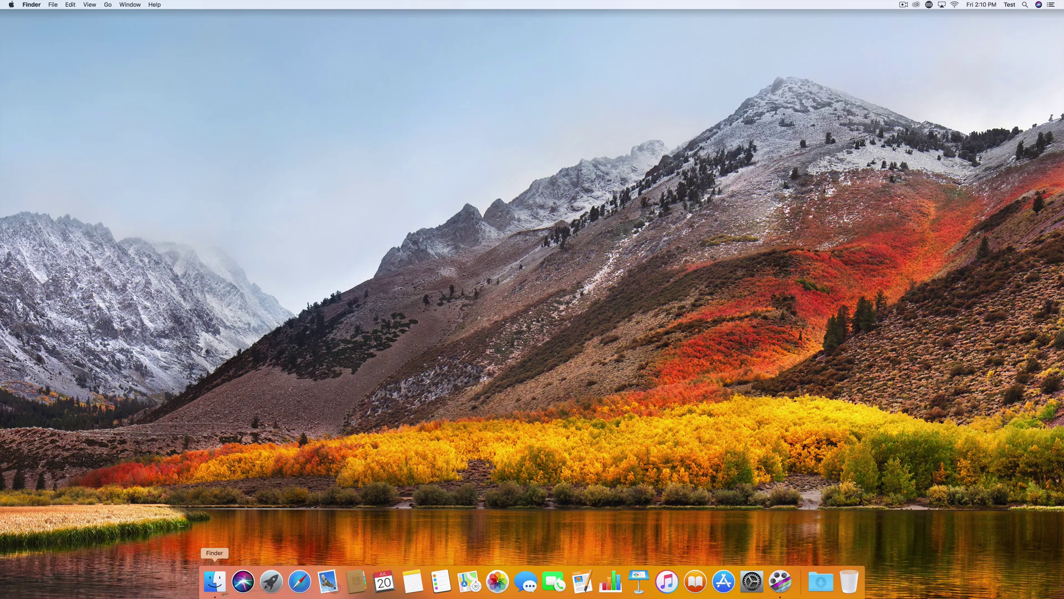
click(752, 580)
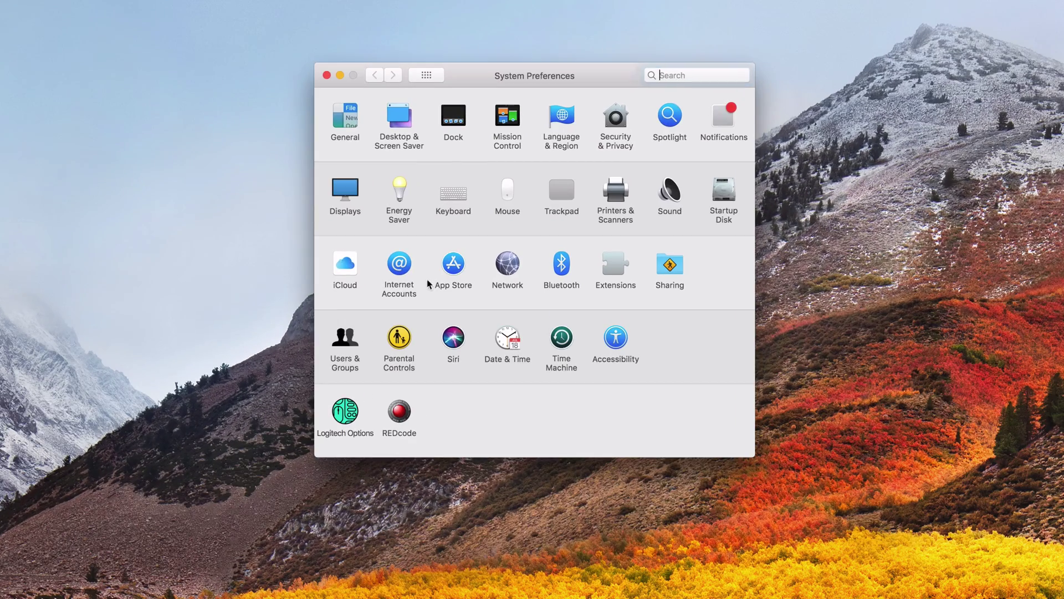
click(344, 341)
- Unlock Users & Groups with the Test account's password and select the other admin account
click(338, 363)
text(te)
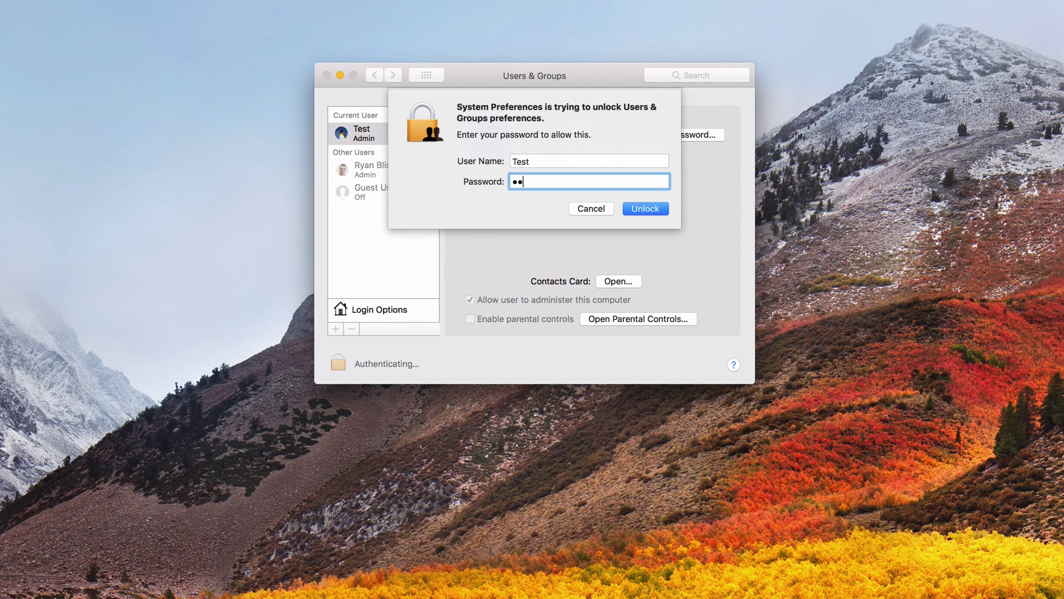
text(st)
key(Return)
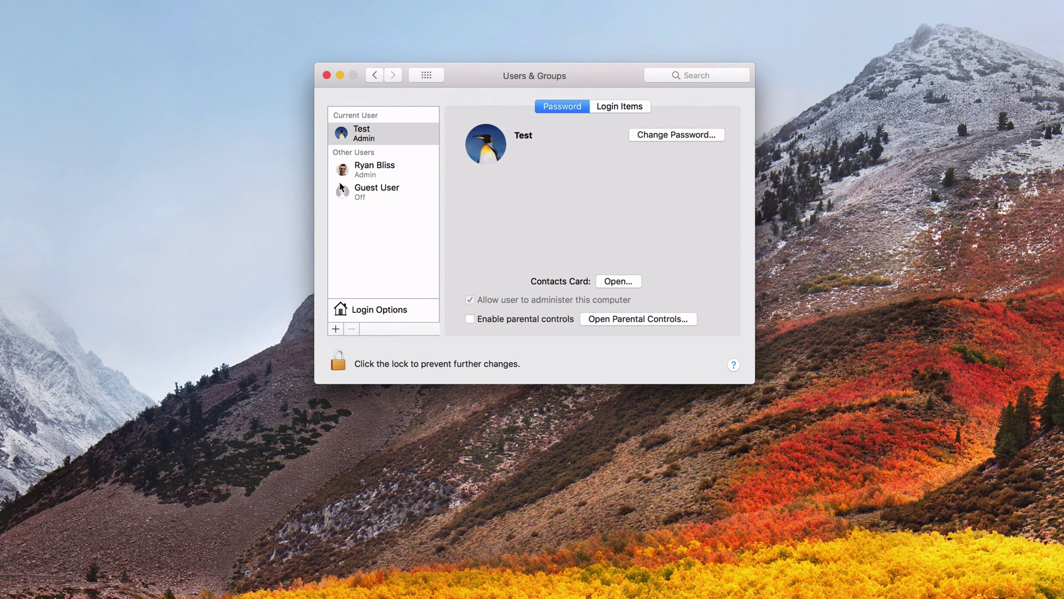
click(370, 177)
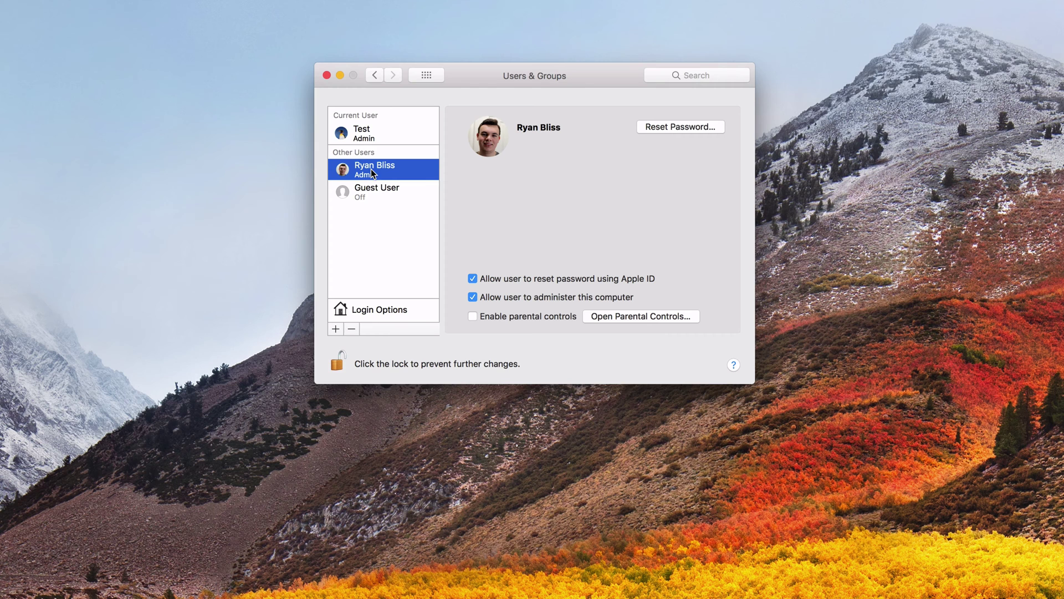
- In the account's Advanced Options, change the surname in both the account name and the full name to the new owner's
right_click(373, 173)
click(379, 173)
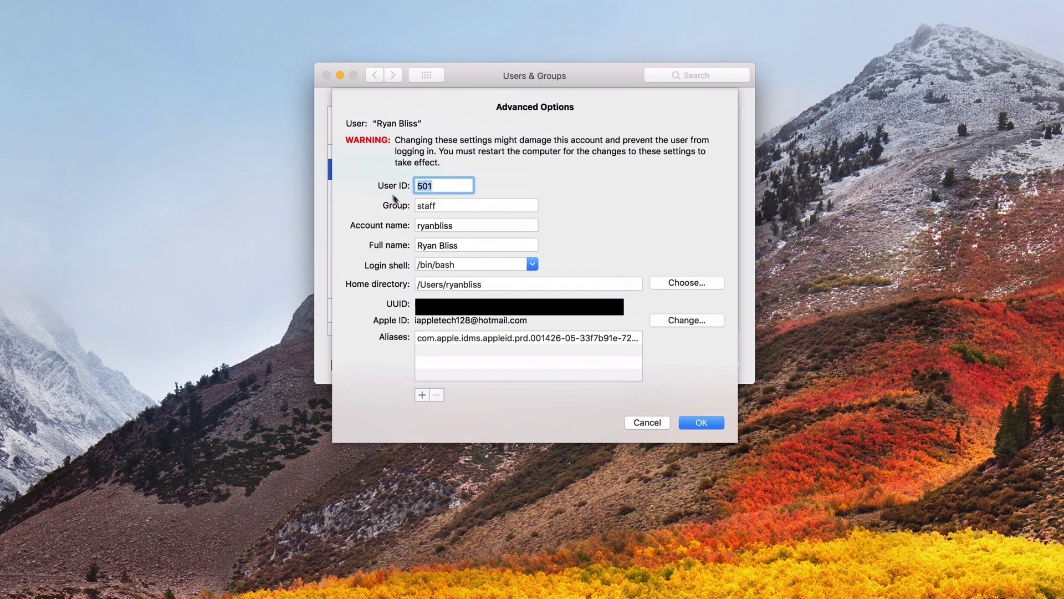
click(460, 226)
key(BackSpace)
key(BackSpace)
key(BackSpace)
key(BackSpace)
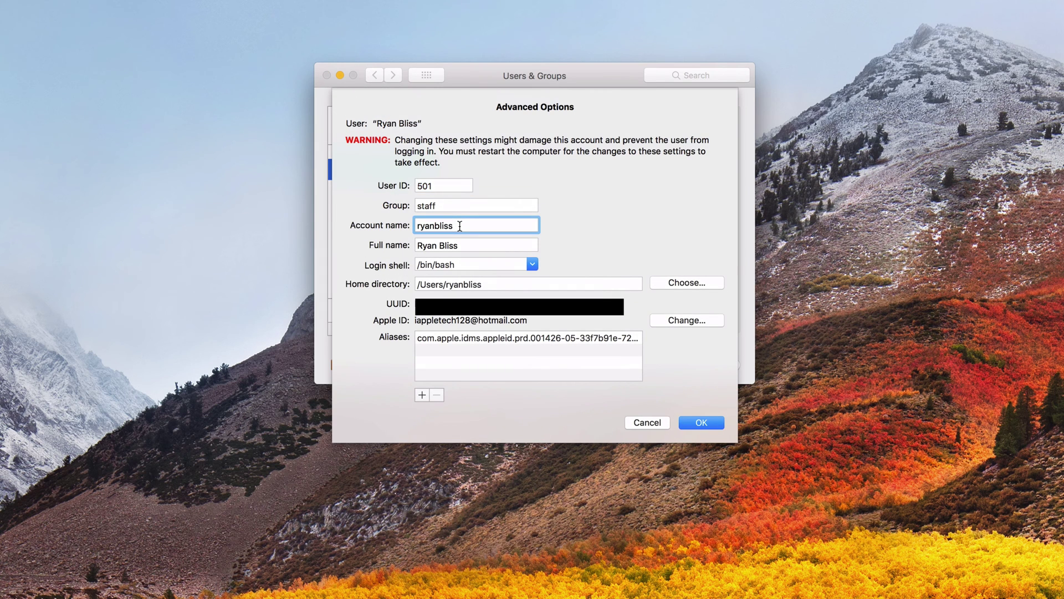
key(BackSpace)
text(hunter)
double_click(447, 244)
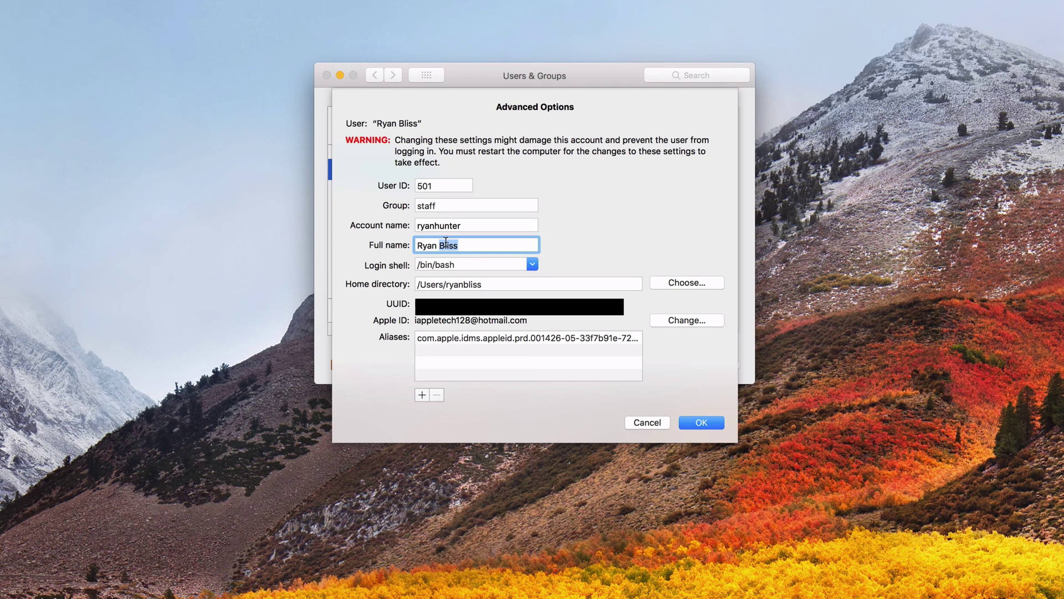
text(Hunter)
- Update the home directory path to the new account name and confirm the change
click(487, 286)
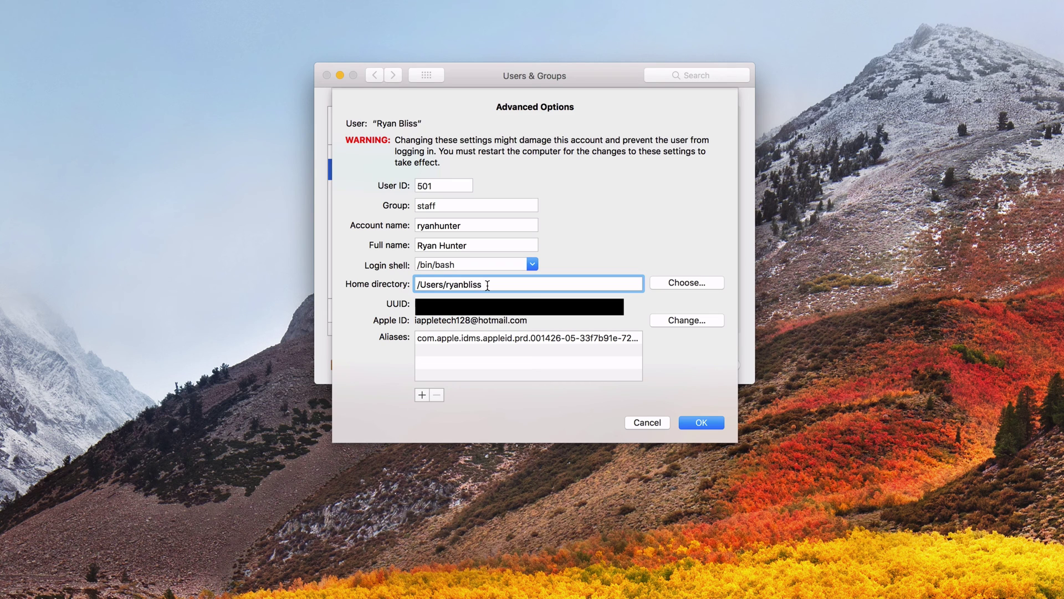
key(BackSpace)
key(BackSpace)
key(BackSpace)
key(BackSpace)
key(BackSpace)
text(hunter)
click(704, 422)
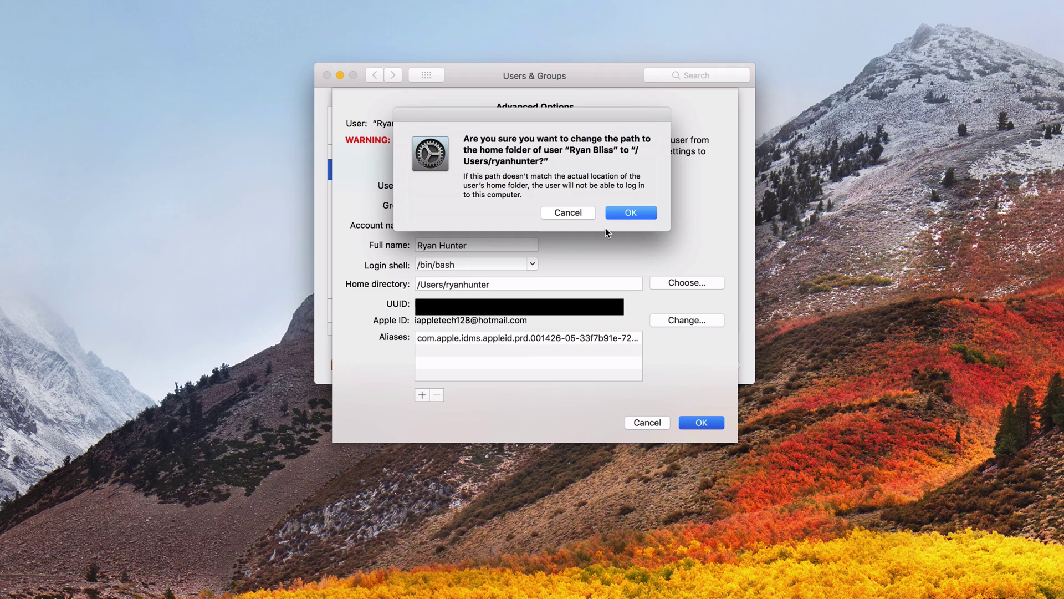
click(630, 213)
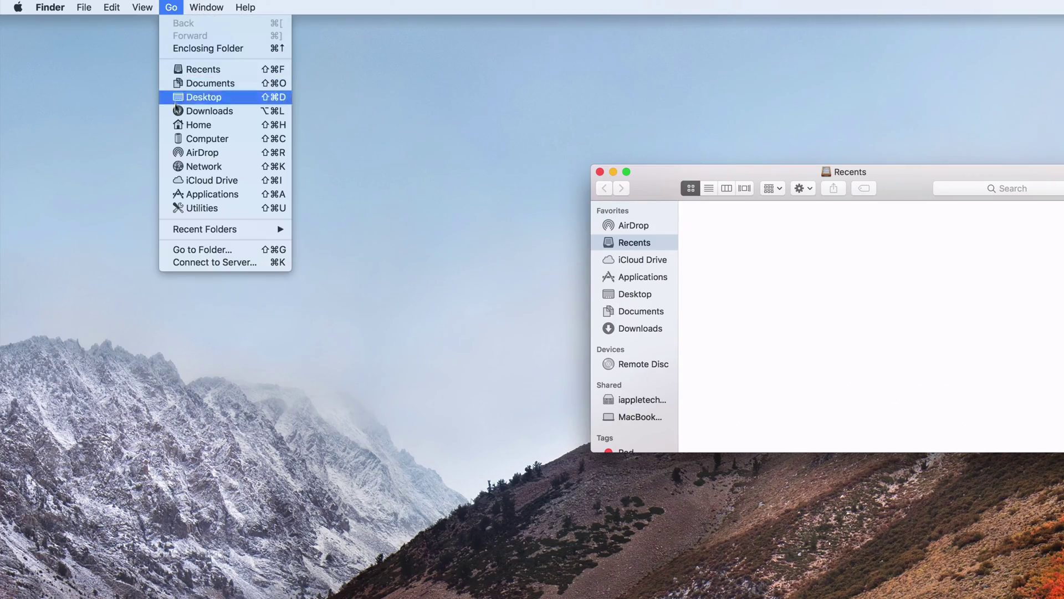
- Go from the home folder up to Users and select the old home folder
click(199, 125)
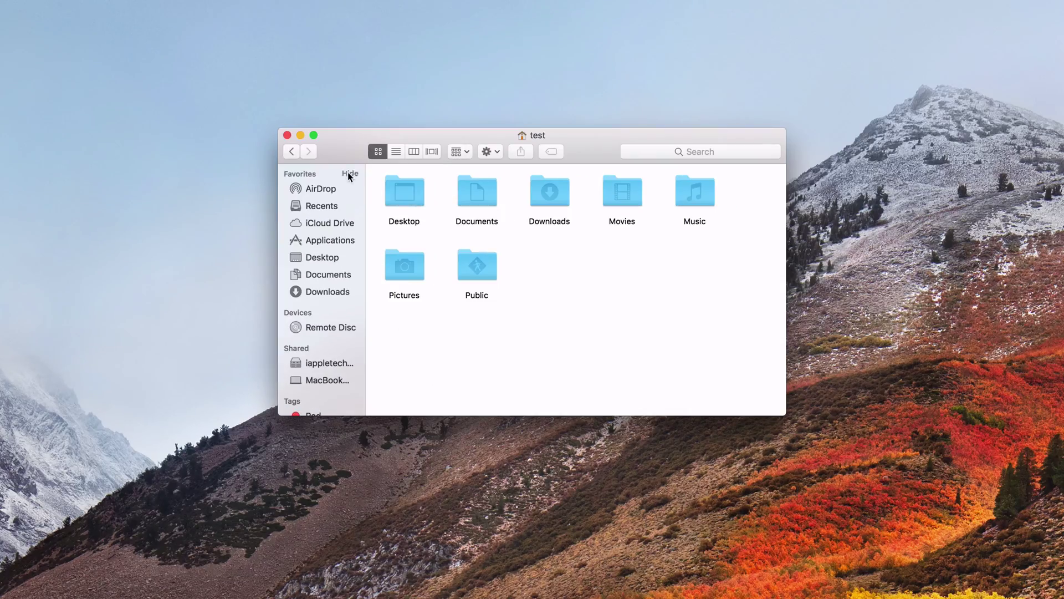
super+click(531, 136)
click(533, 148)
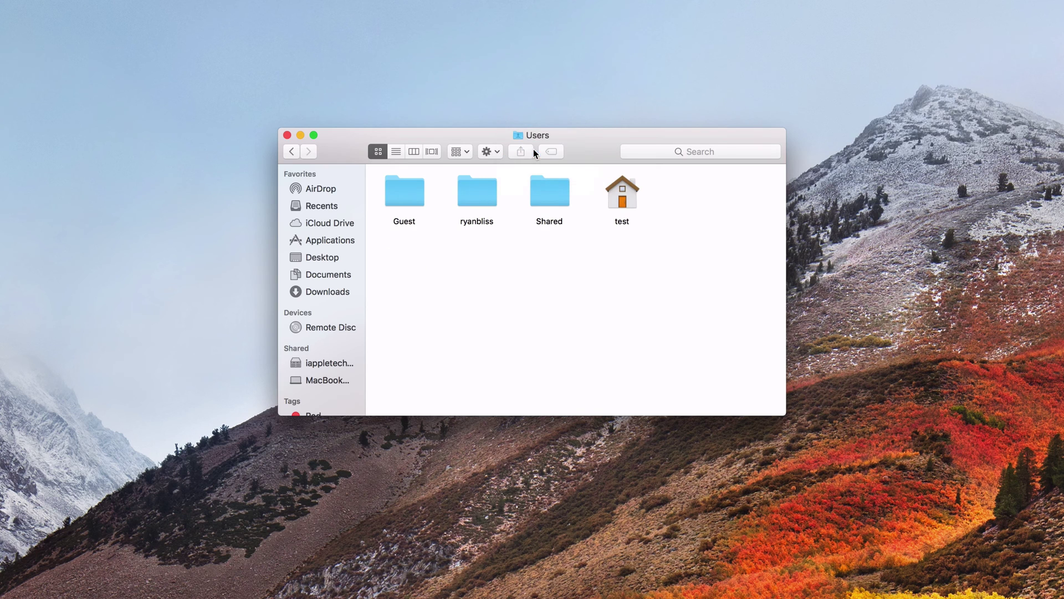
click(467, 194)
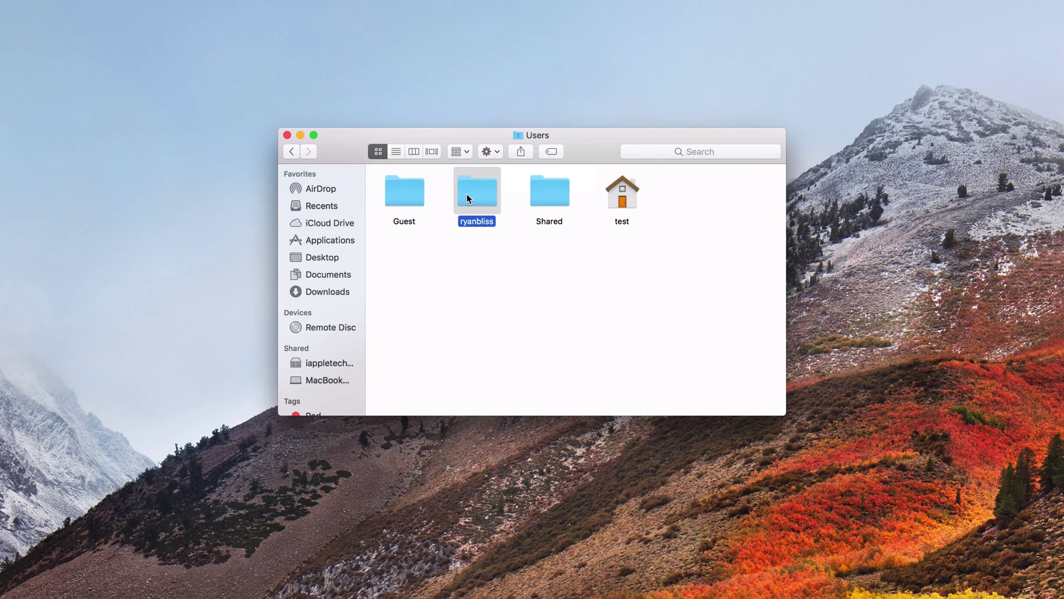
- Rename the old home folder to the new account name, authorising with the Test admin's password
key(Return)
text(ryanb)
key(BackSpace)
text(test)
key(Return)
text(••••••)
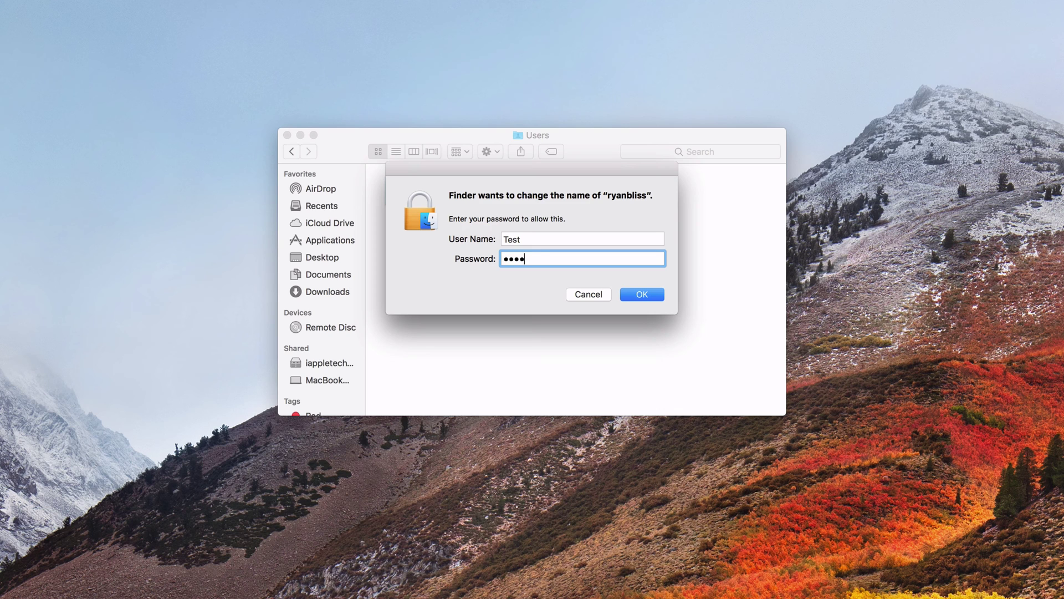
key(Return)
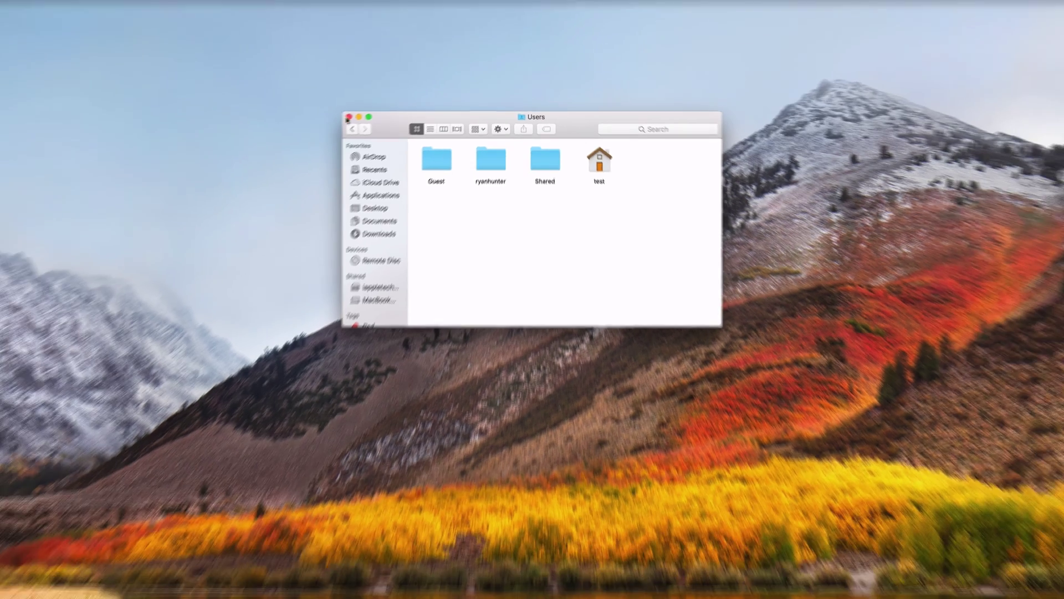
- Close the Users window and reopen Users & Groups in System Preferences
click(287, 135)
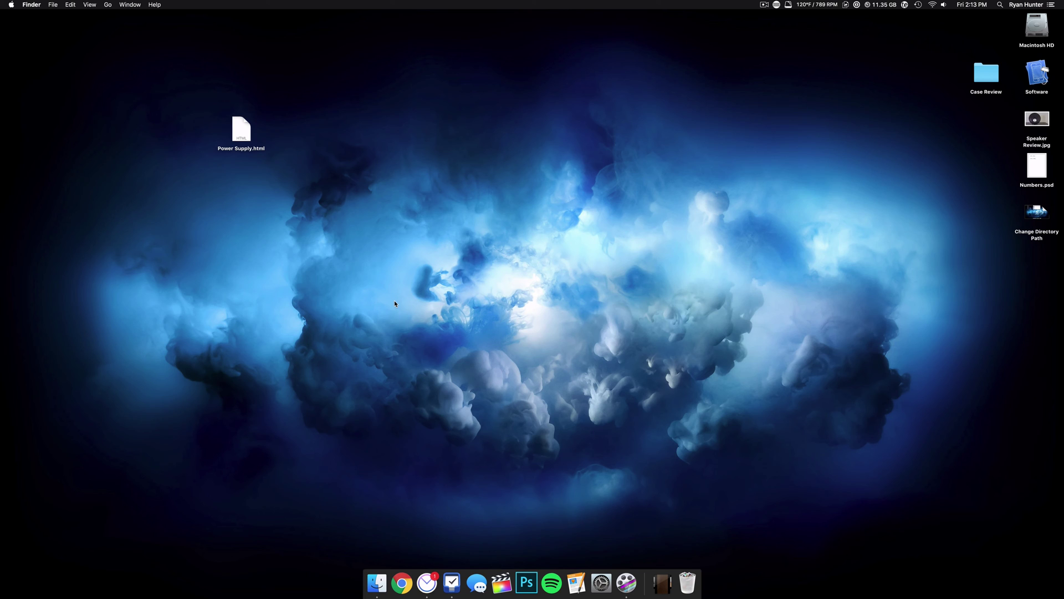
click(601, 580)
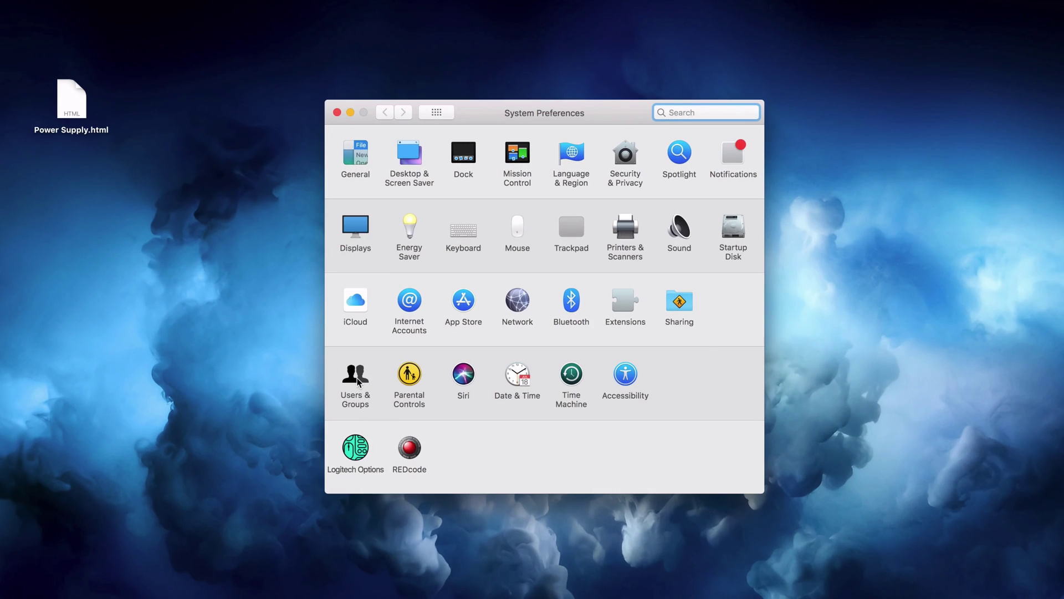
click(377, 355)
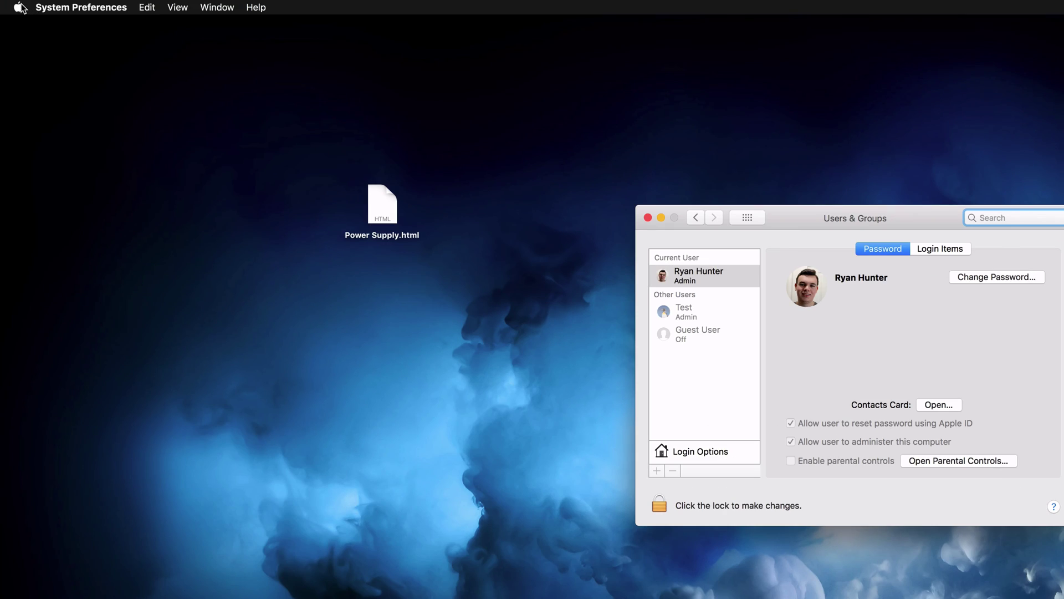
- Switch to Finder and go from the home folder up to Users to check the renamed home folder
click(20, 7)
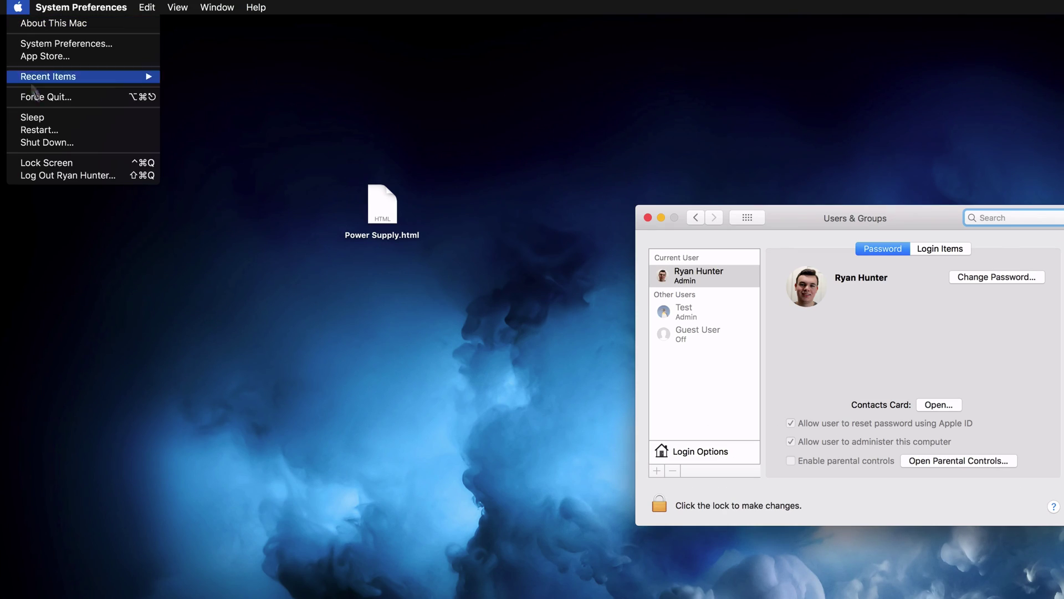
click(194, 172)
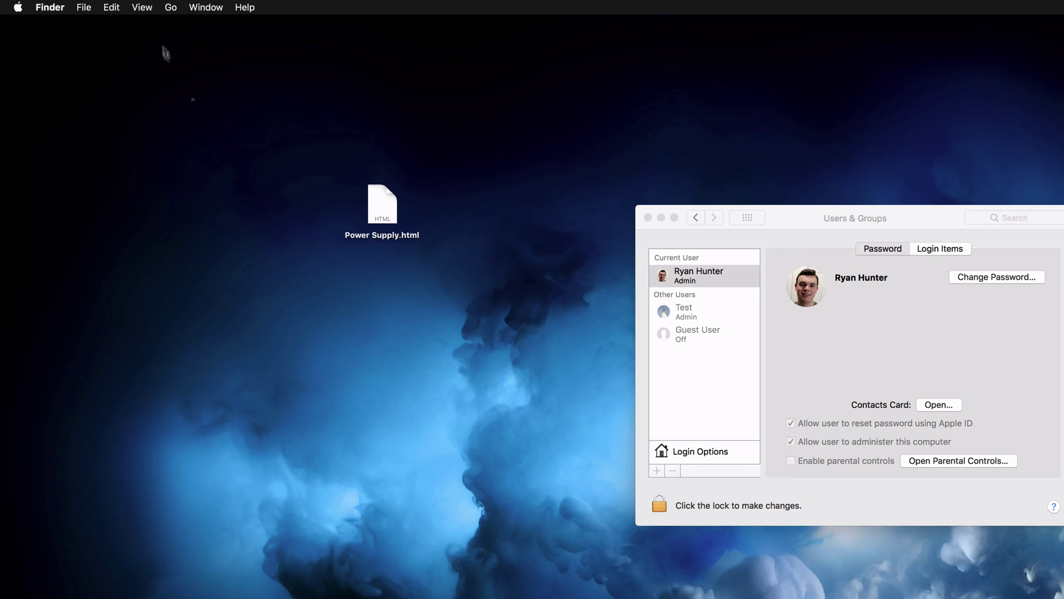
click(171, 7)
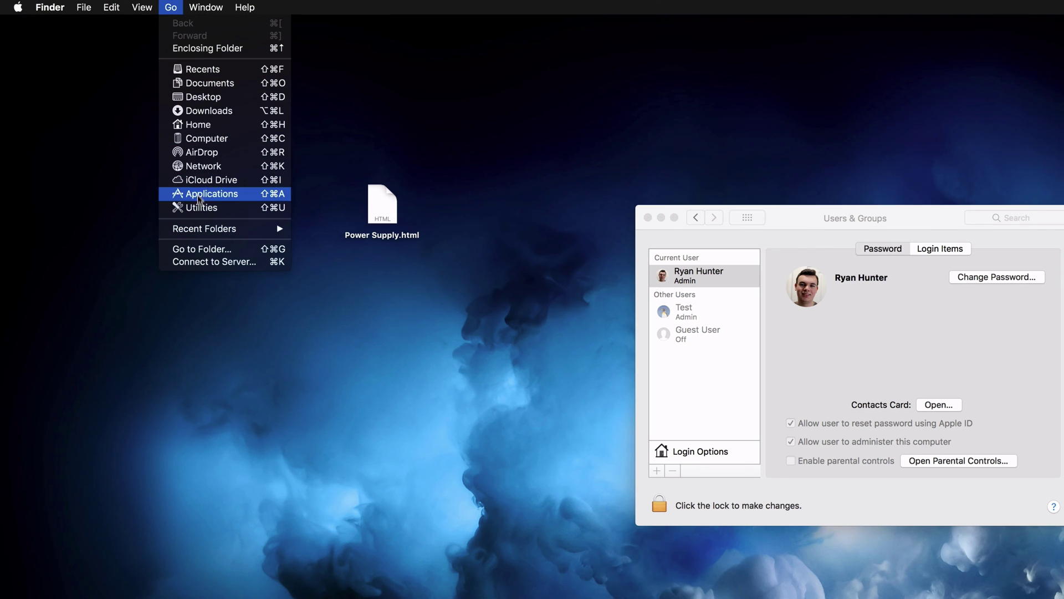
click(562, 246)
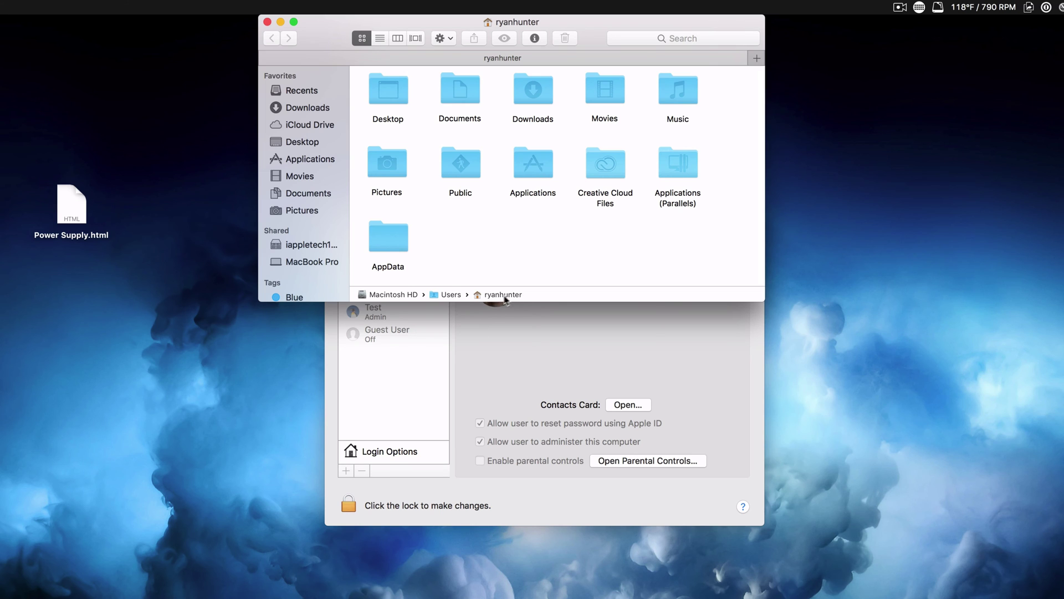
double_click(439, 296)
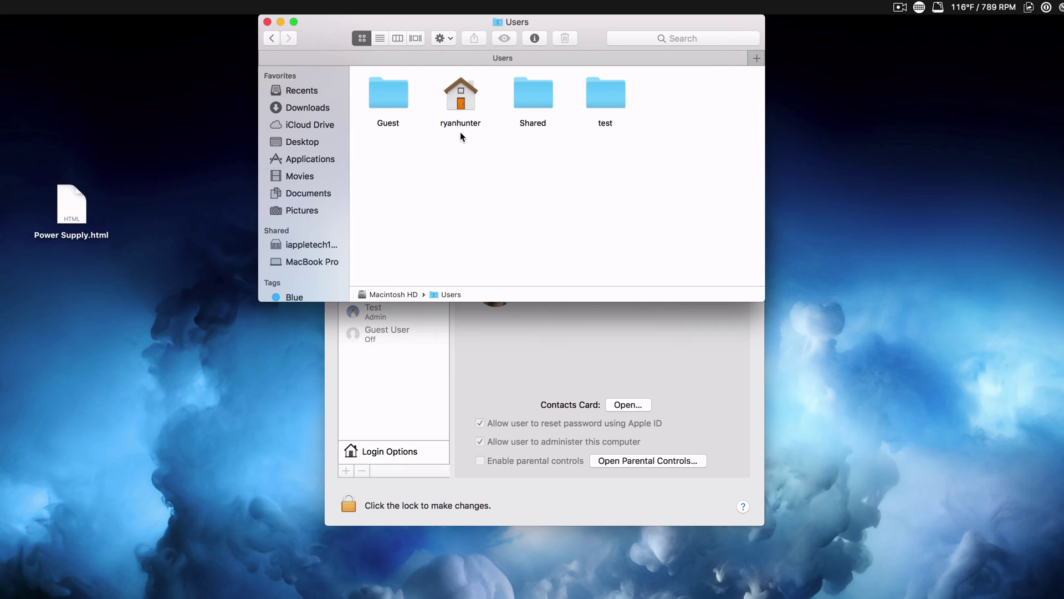
- Bring the Users & Groups window back in front of Finder
click(485, 345)
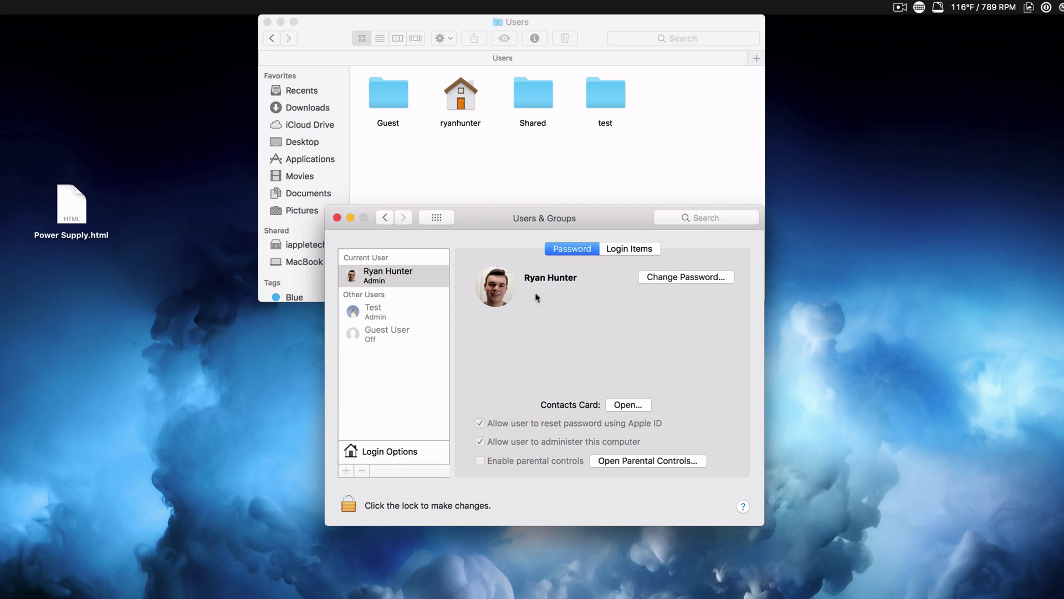